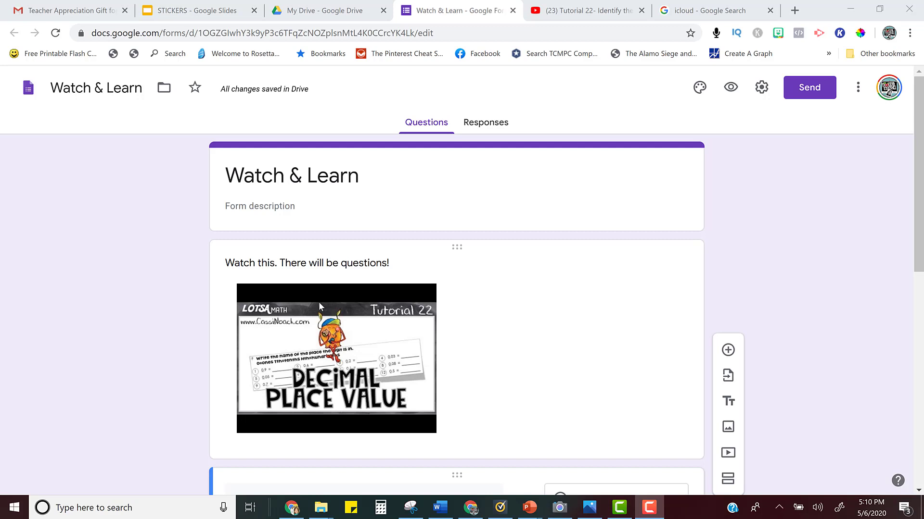
Review the form and the Tutorial 22 lesson video page, then return to the form editor.
scroll(319, 301, down, 1)
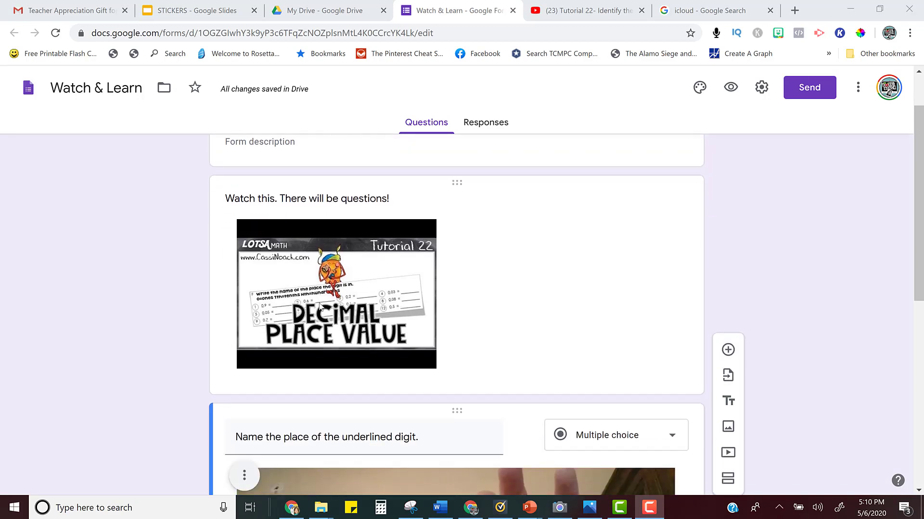
scroll(320, 307, up, 1)
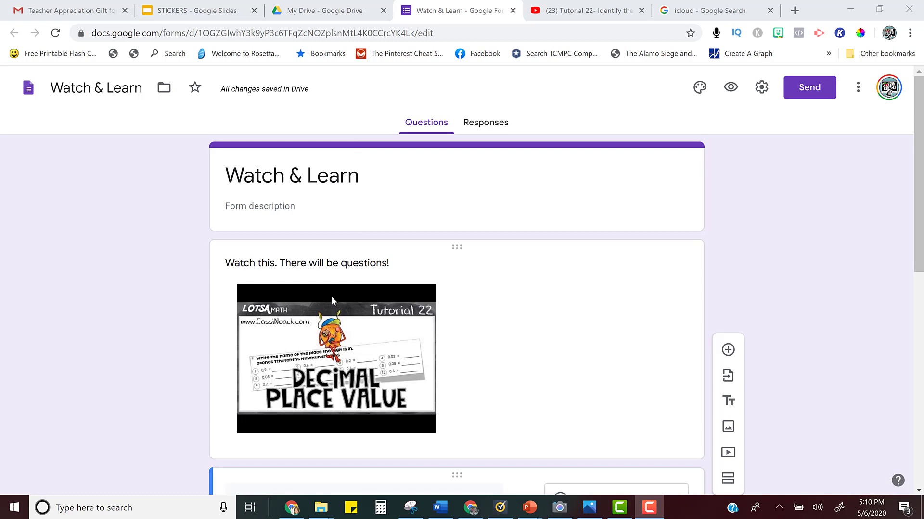
scroll(331, 297, down, 1)
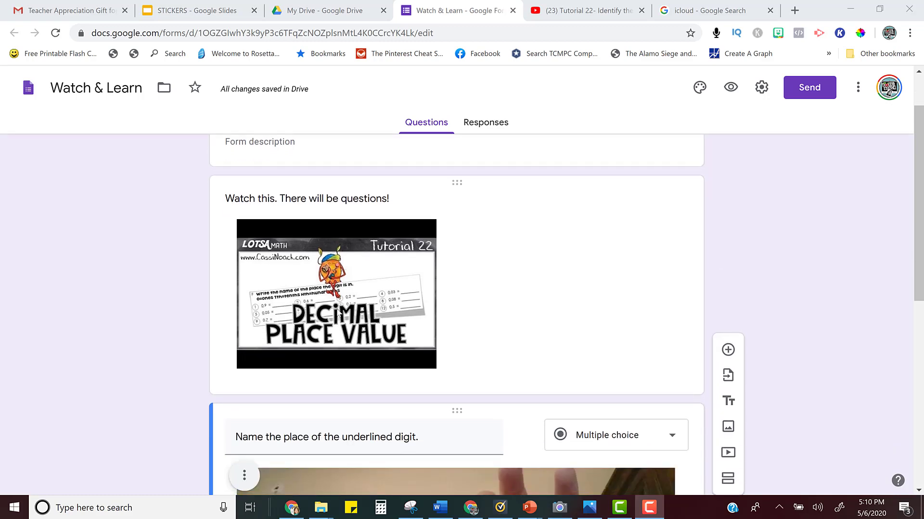
scroll(338, 313, down, 2)
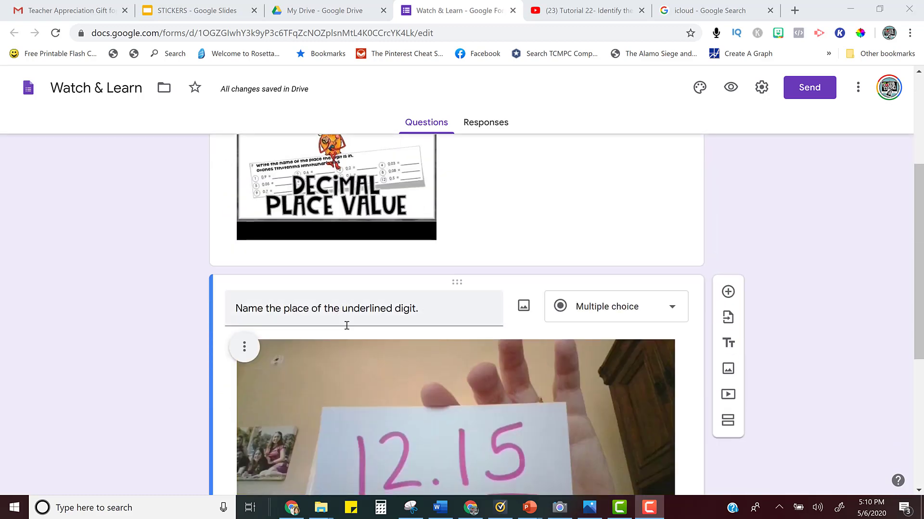
scroll(348, 313, down, 1)
scroll(357, 359, up, 2)
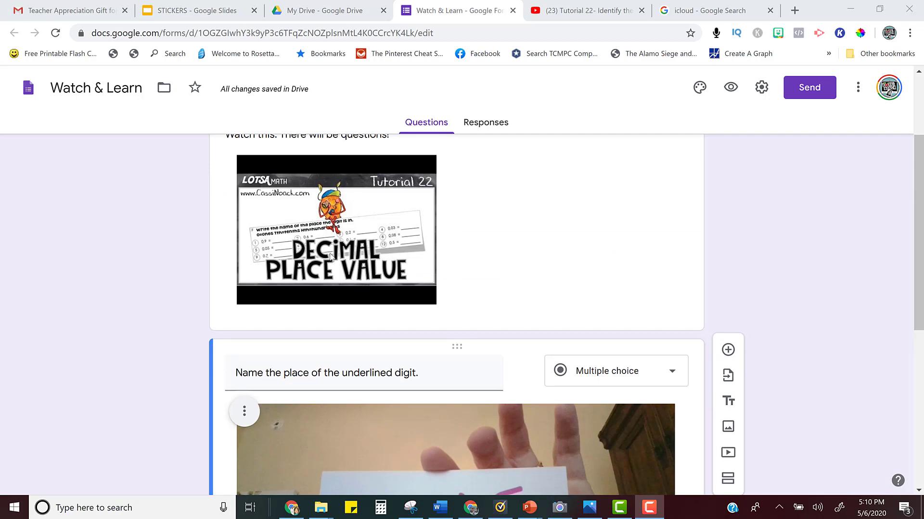
scroll(384, 298, down, 1)
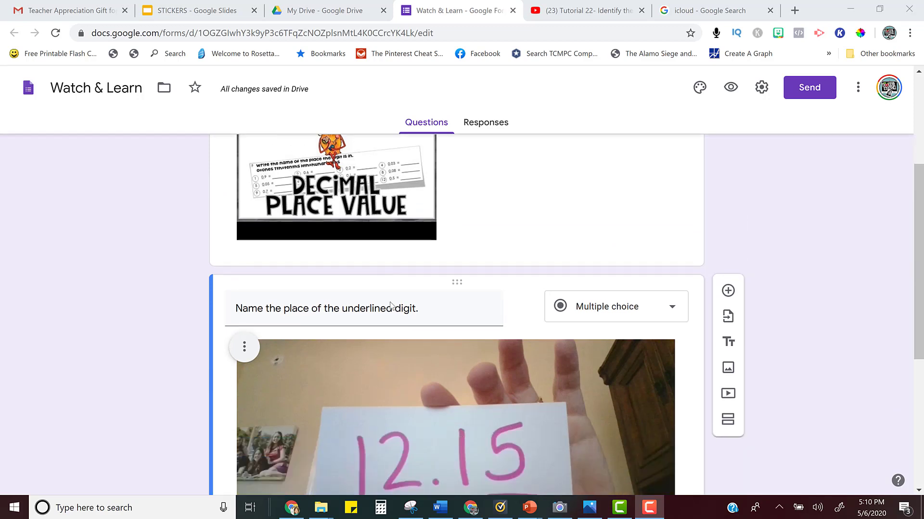
scroll(406, 362, down, 2)
scroll(406, 380, up, 4)
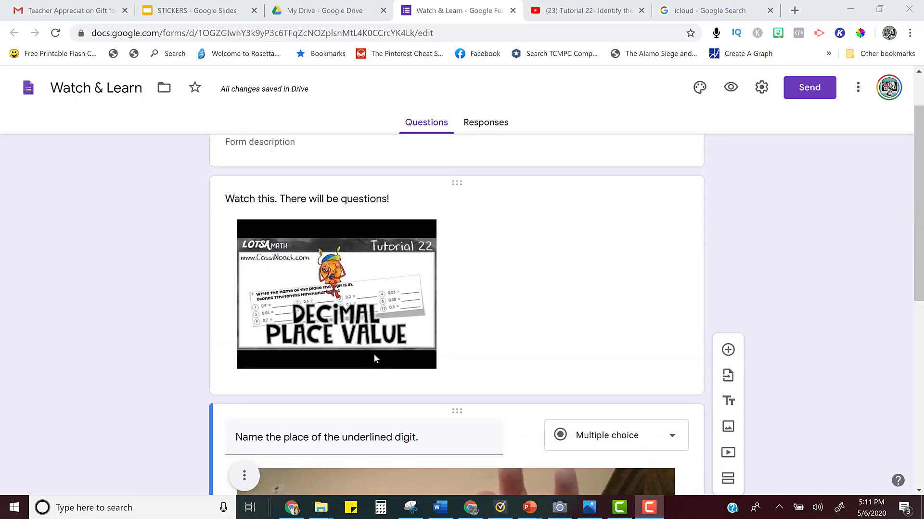
click(588, 10)
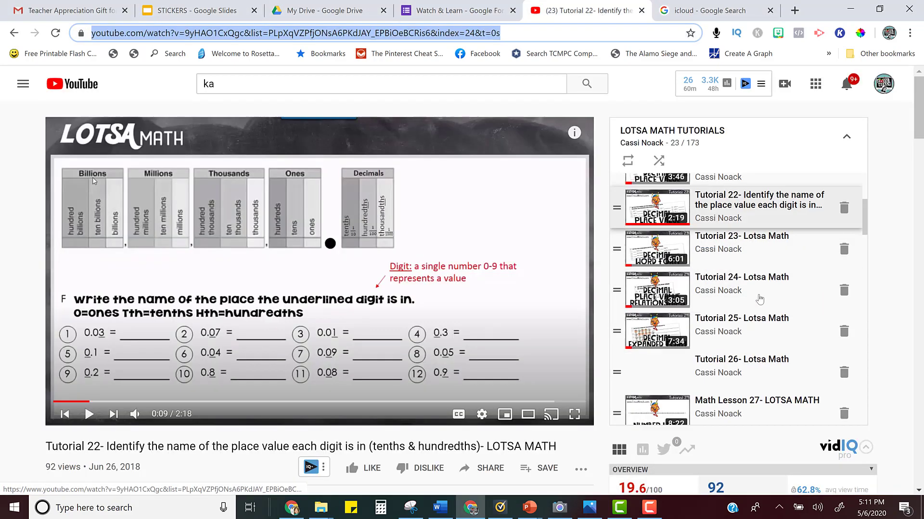
scroll(758, 284, down, 15)
scroll(757, 310, up, 20)
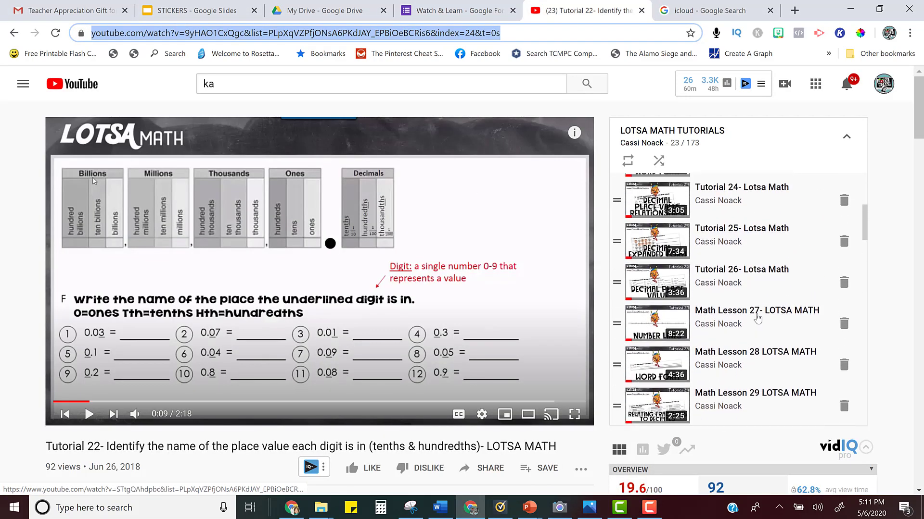
click(478, 13)
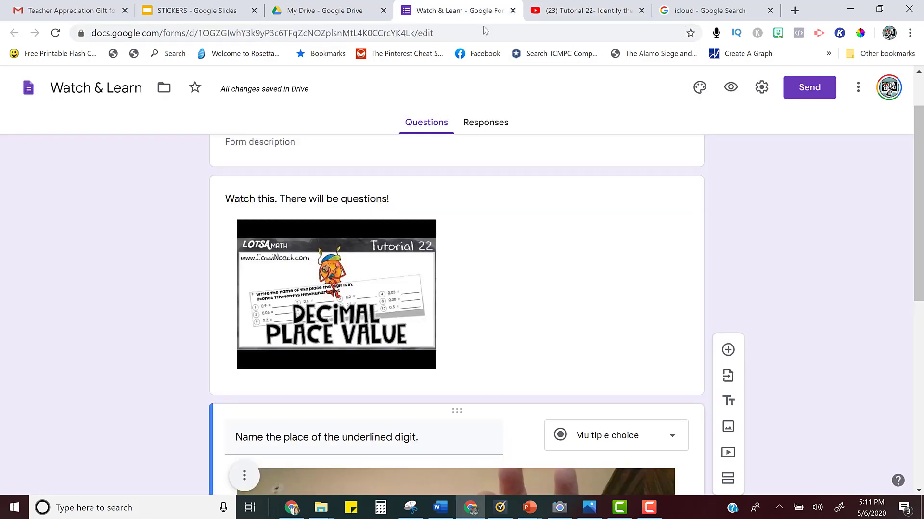
Open the Select Video dialog below the 12.15 question, ready for a YouTube URL.
scroll(552, 278, down, 3)
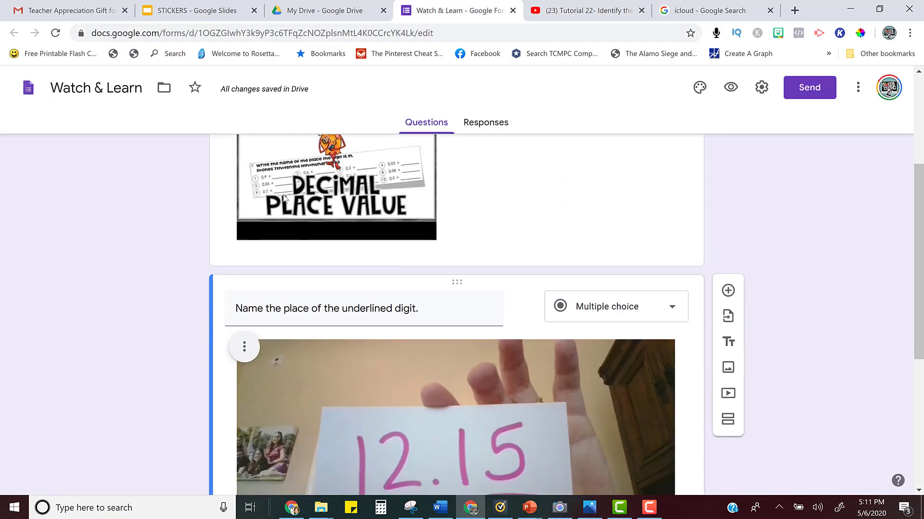
scroll(385, 290, down, 3)
scroll(385, 290, down, 3)
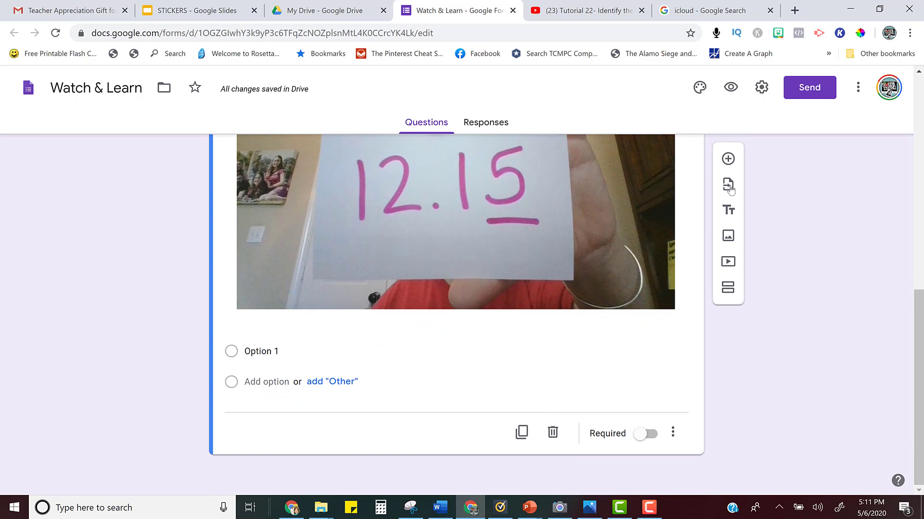
click(727, 263)
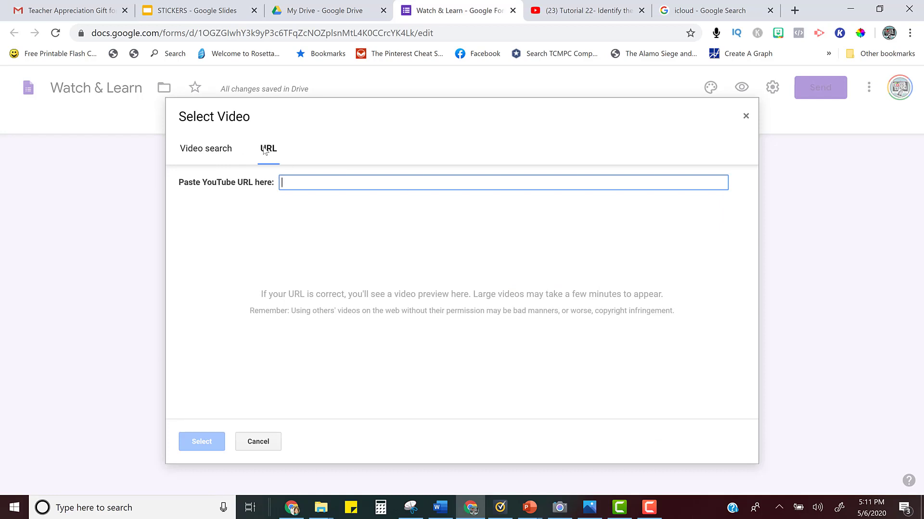
Load and pause Tutorial 12 on ordering whole numbers, and copy its YouTube URL.
click(579, 19)
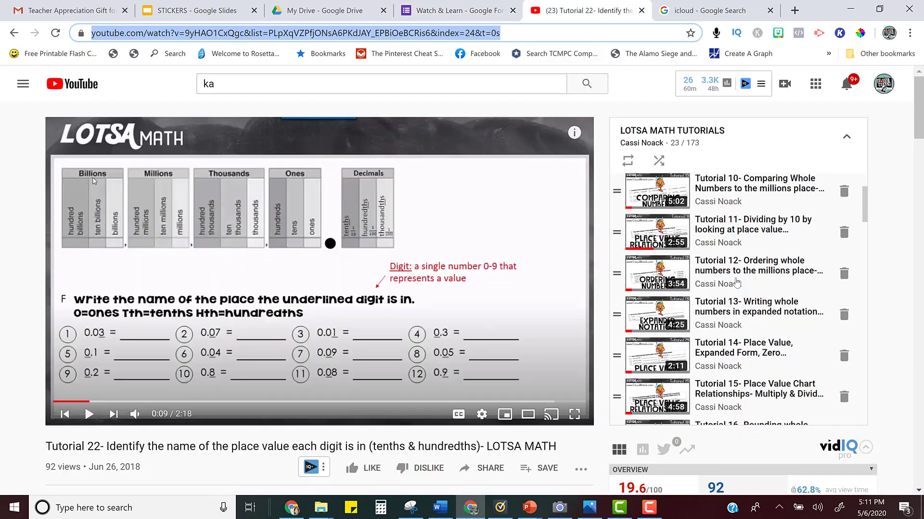
click(749, 280)
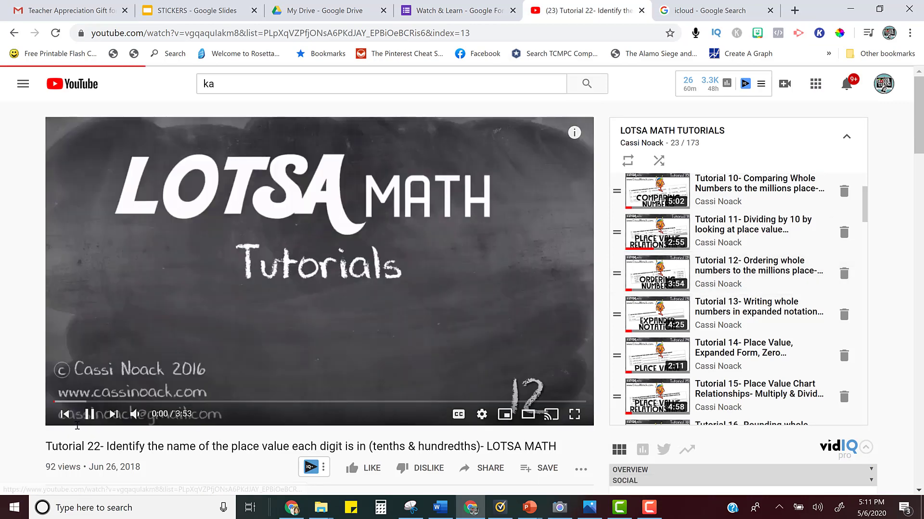
click(93, 417)
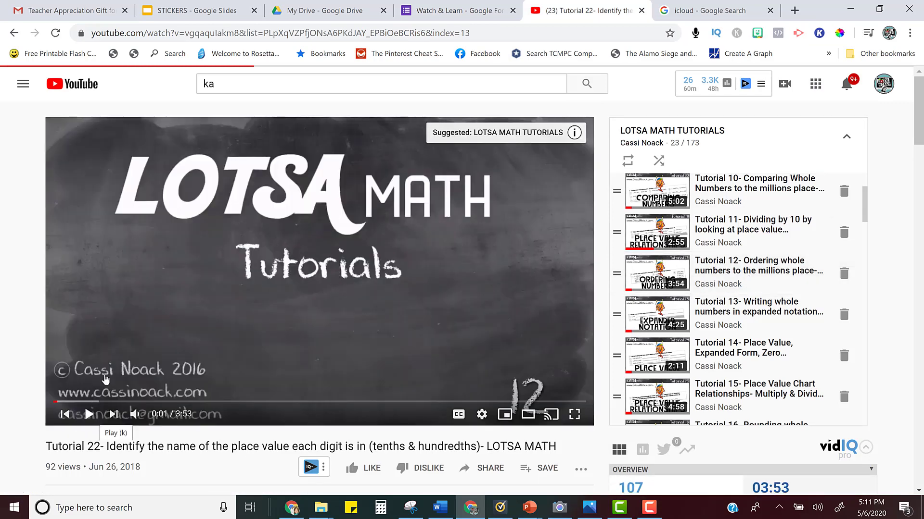
click(252, 35)
key(ctrl+c)
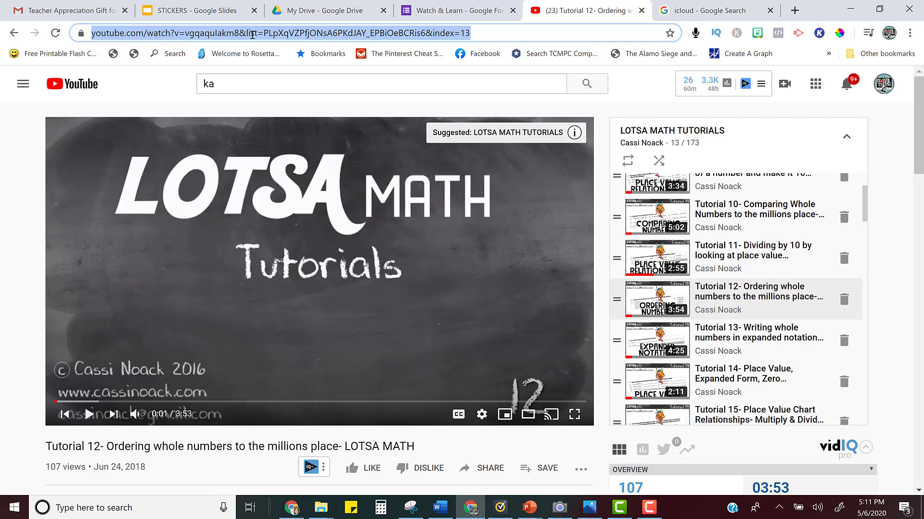
click(433, 10)
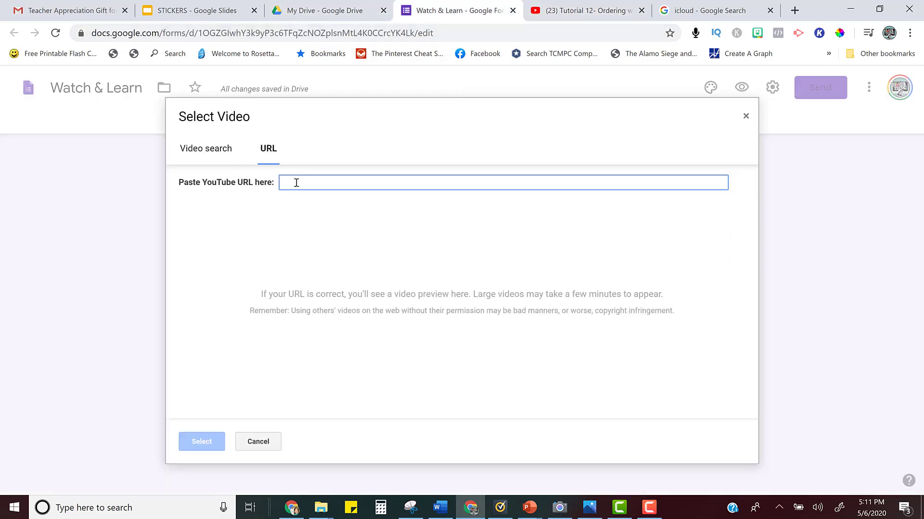
Paste the Tutorial 12 link, insert the Ordering Numbers video, and title it 'Watch the video.'.
key(ctrl+v)
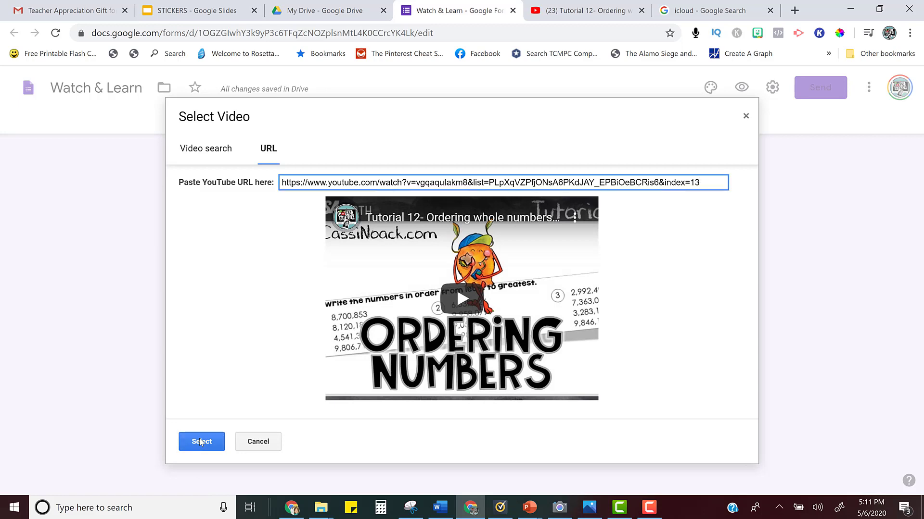
click(201, 442)
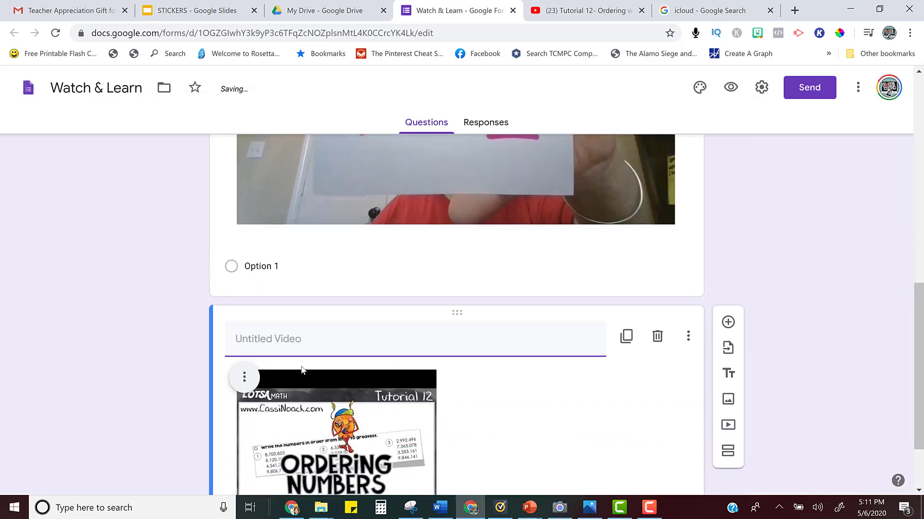
text(Watch)
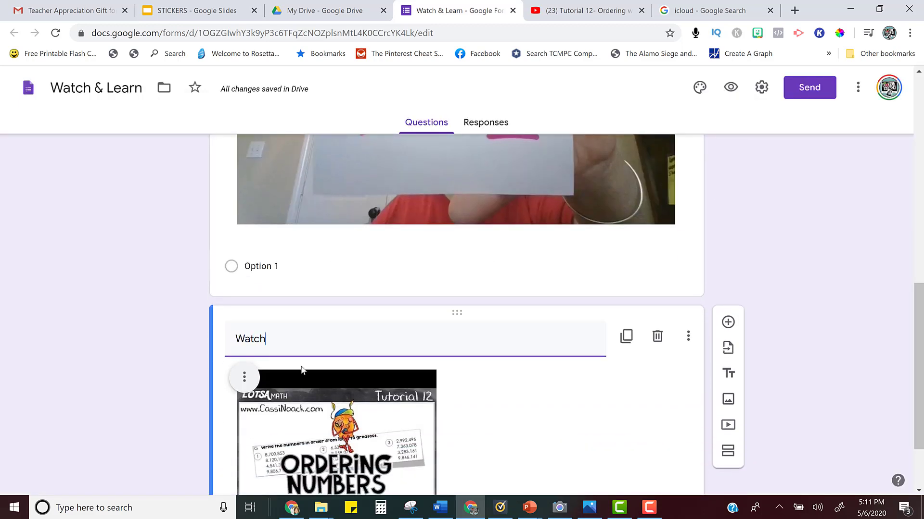
text( the video.)
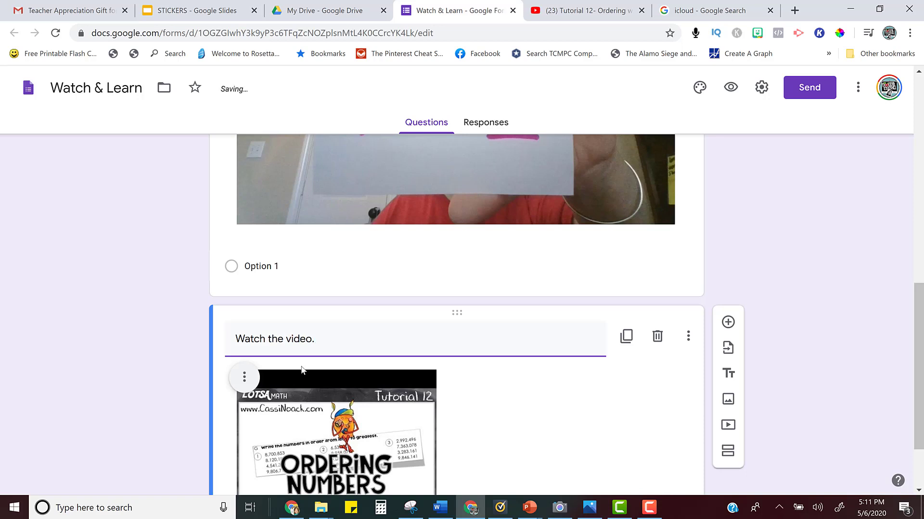
scroll(352, 332, down, 2)
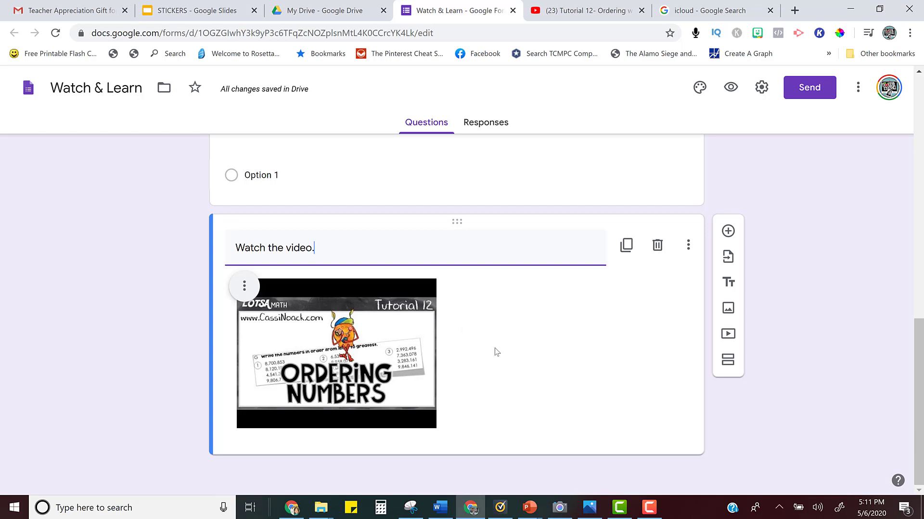
Add a multiple-choice question below the video and upload the 13.21 card photo to it.
click(727, 232)
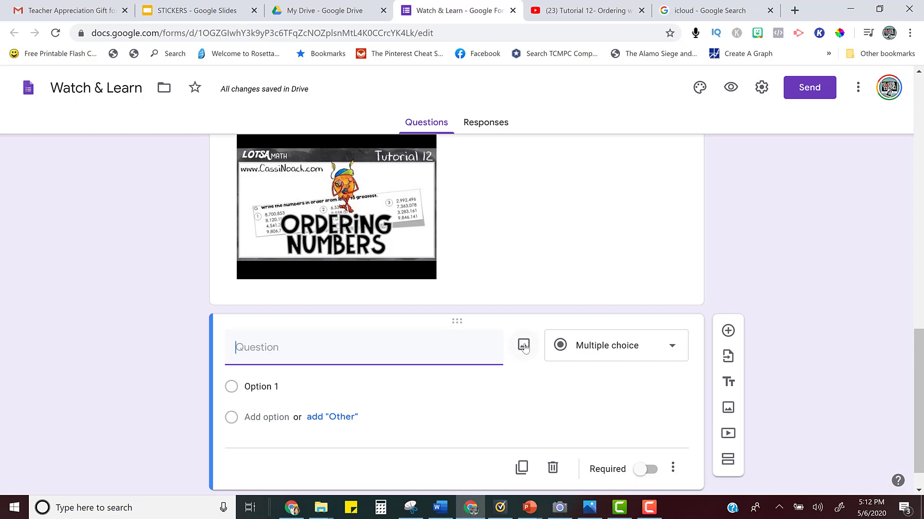
click(524, 347)
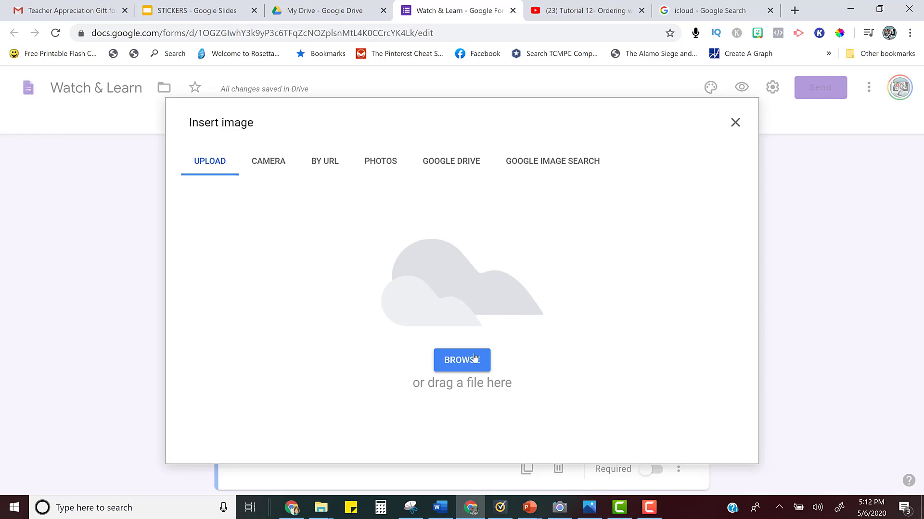
click(471, 360)
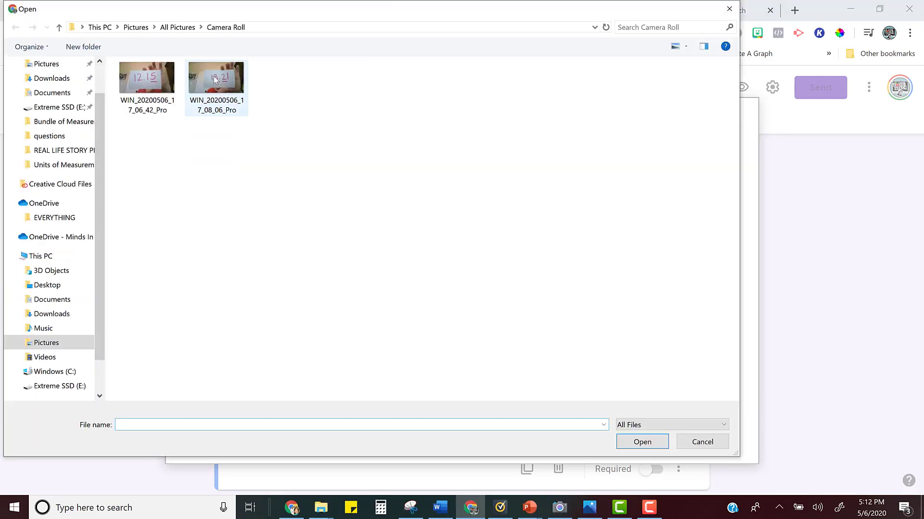
click(222, 91)
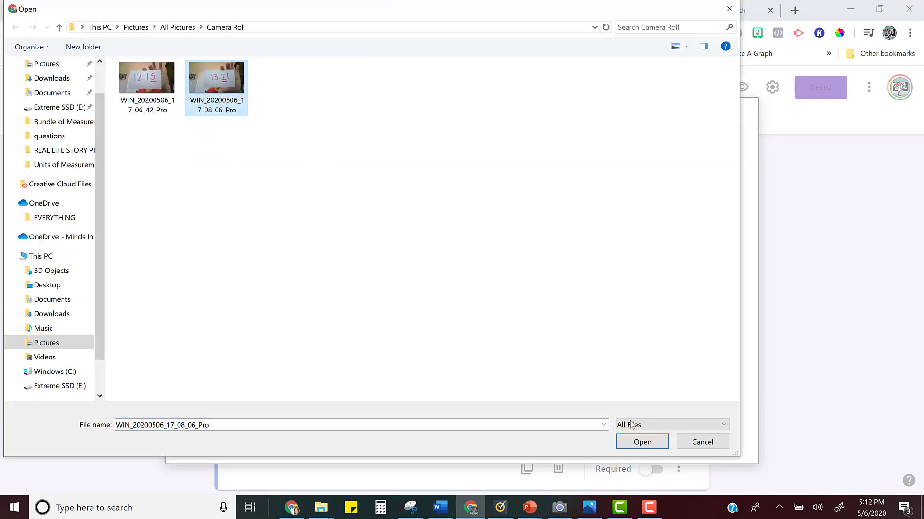
click(638, 440)
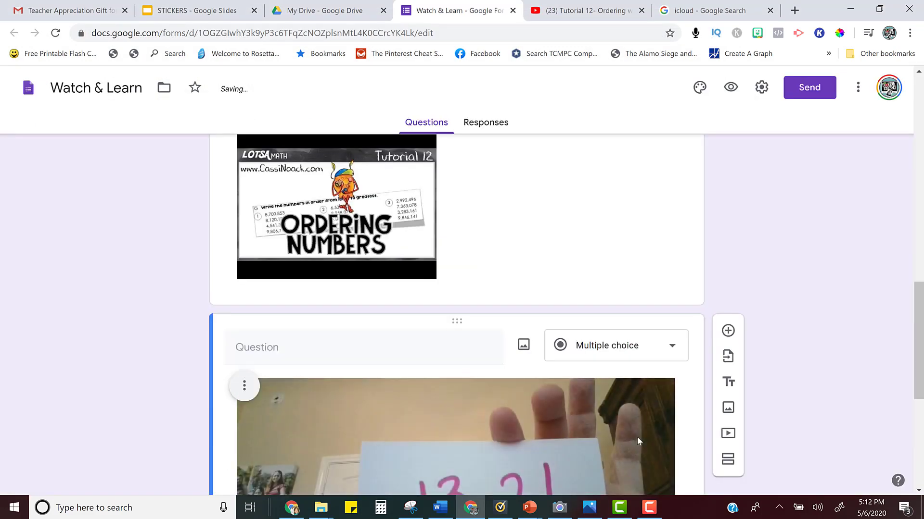
Title the photo question 'Name the place that is underlined.'.
scroll(445, 308, down, 4)
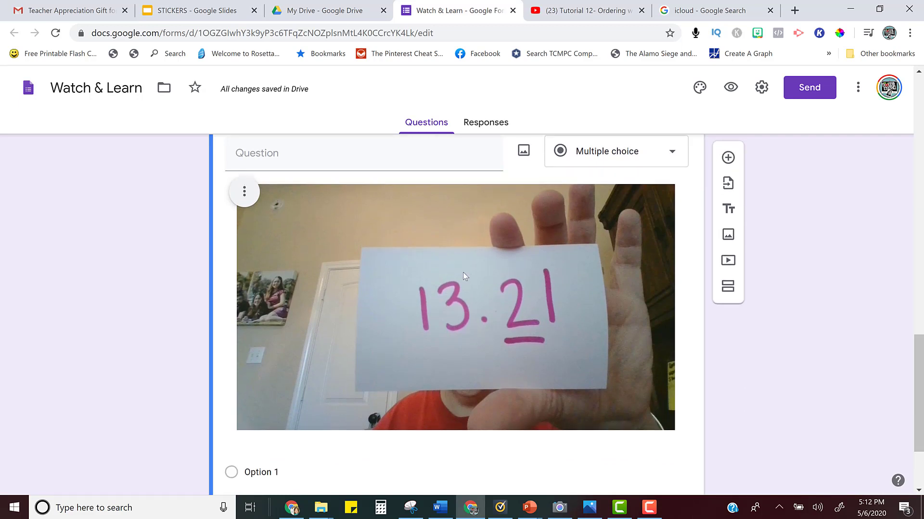
scroll(465, 264, down, 1)
scroll(454, 280, up, 2)
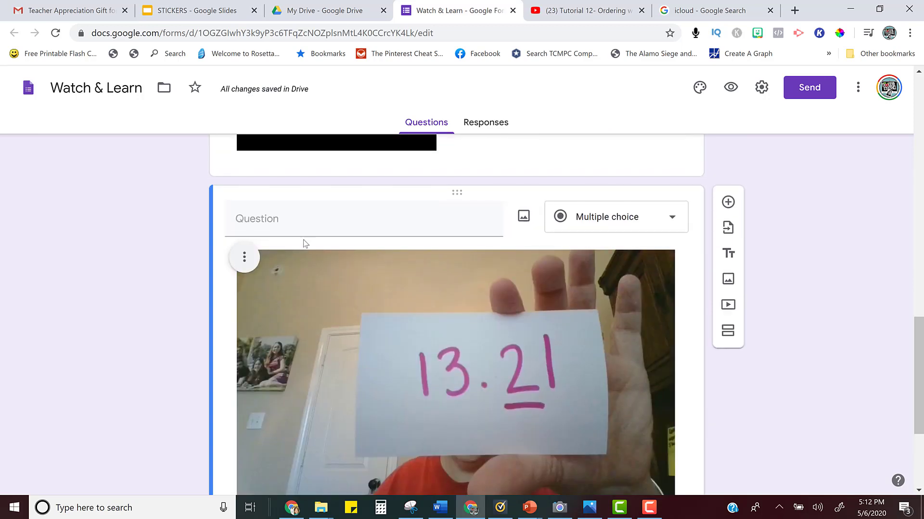
click(305, 221)
text(Name the place )
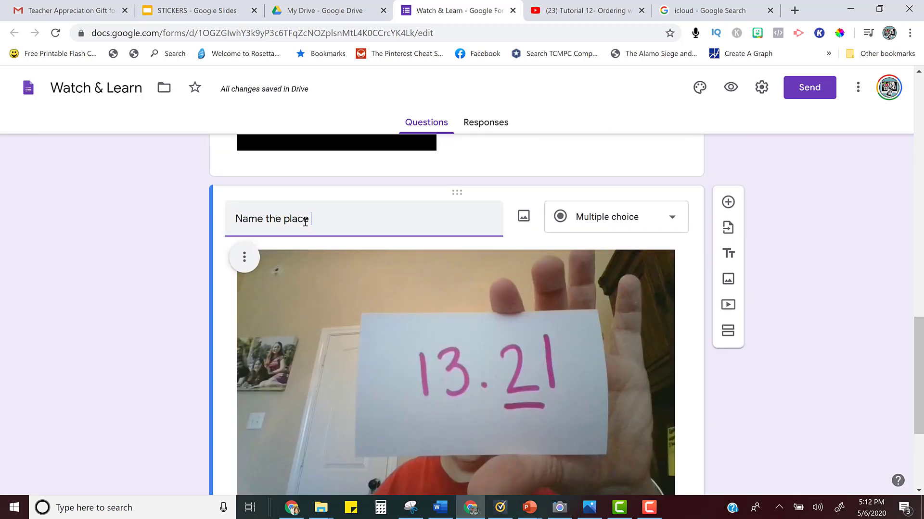
text(that is underlined.)
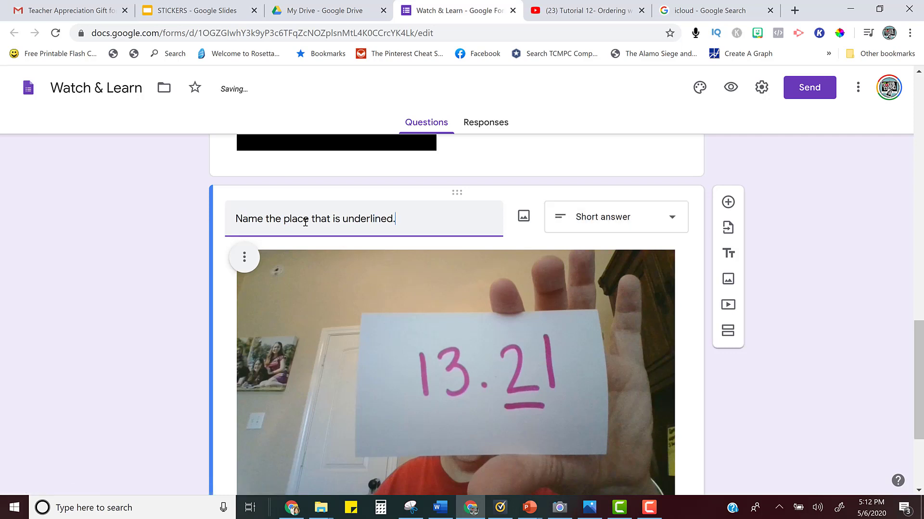
Change the photo question's type from multiple choice to Short answer.
scroll(311, 228, down, 2)
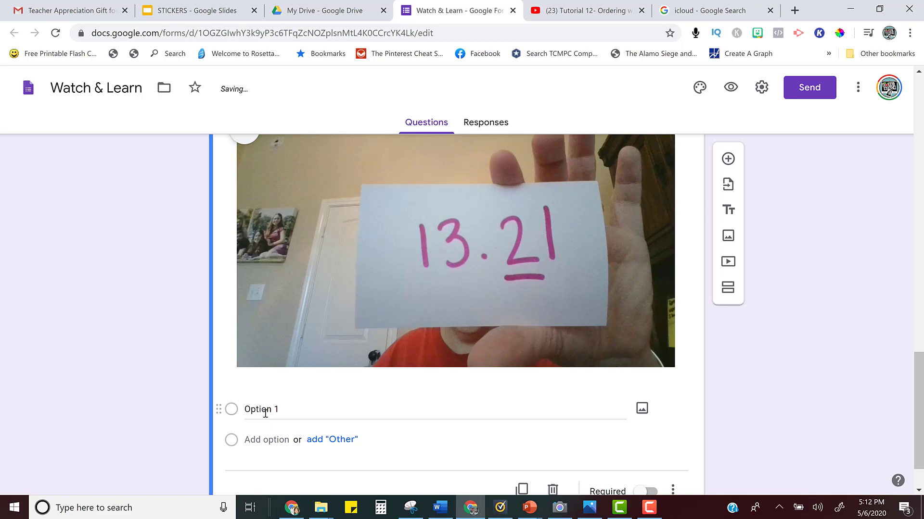
scroll(288, 423, down, 10)
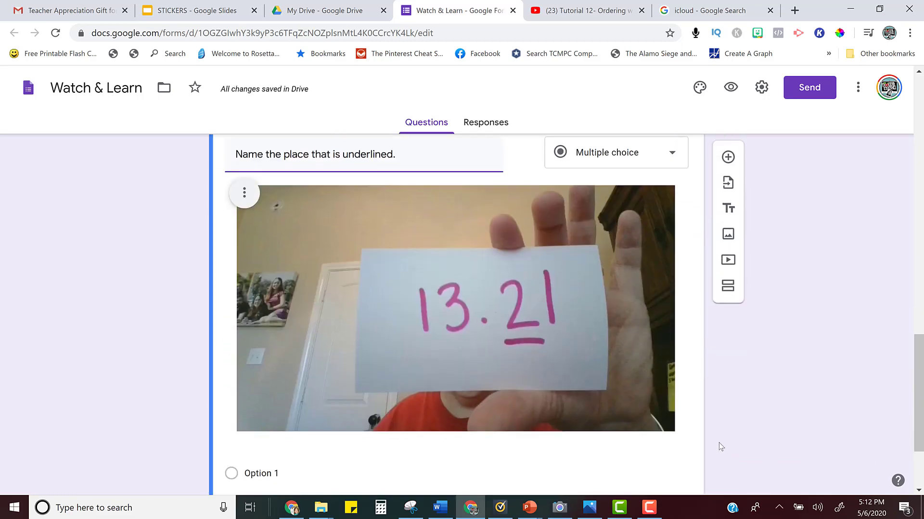
scroll(488, 421, down, 1)
click(260, 408)
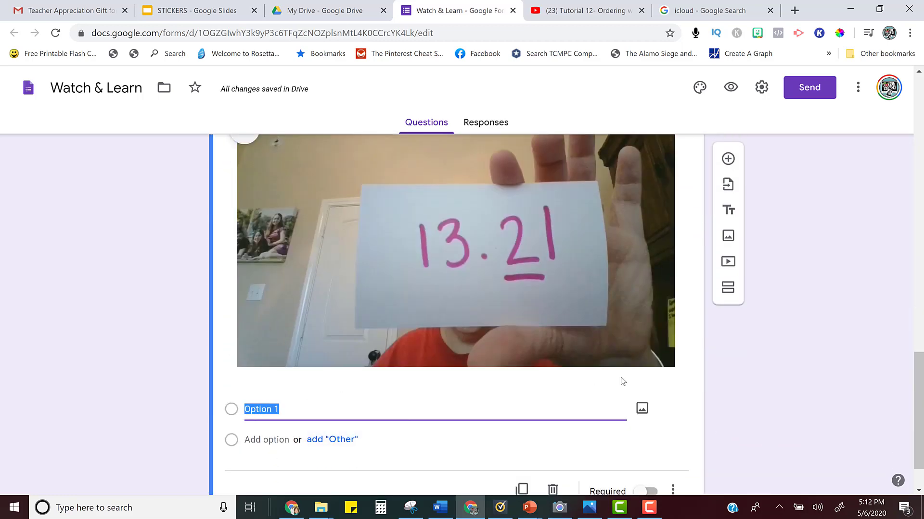
scroll(658, 429, down, 1)
scroll(612, 403, up, 3)
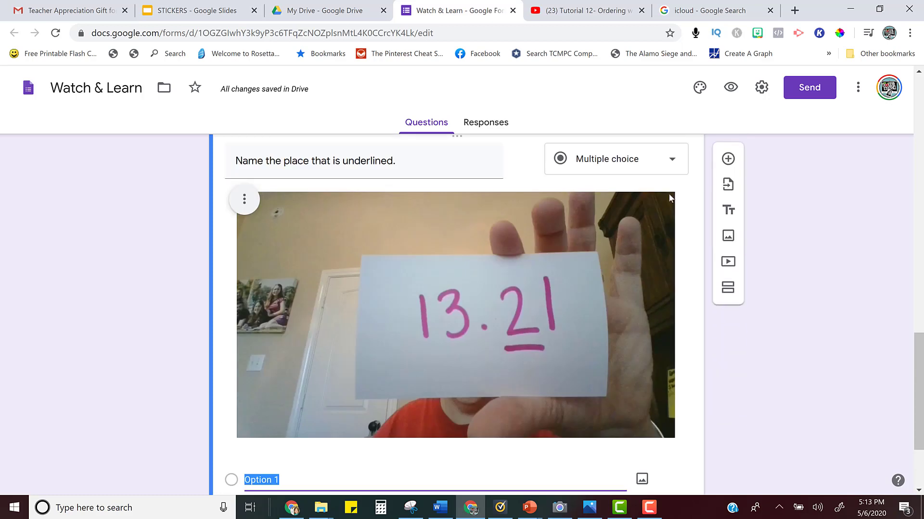
click(673, 169)
click(599, 86)
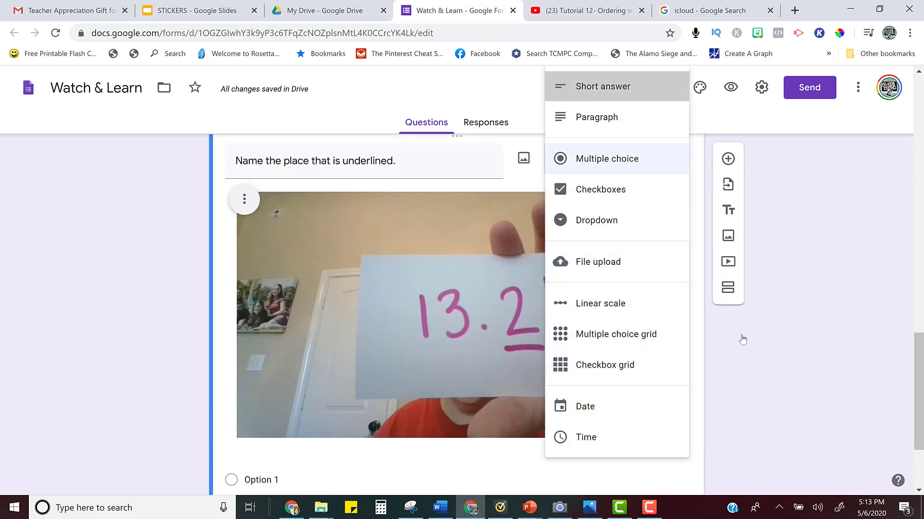
Preview the Watch & Learn form, play and pause the embedded tutorial, and scroll through the questions.
scroll(394, 353, up, 15)
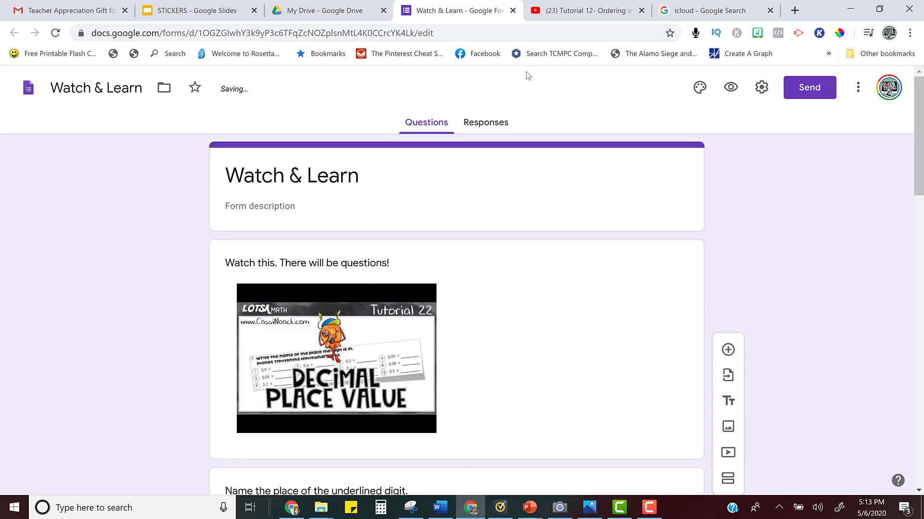
click(731, 87)
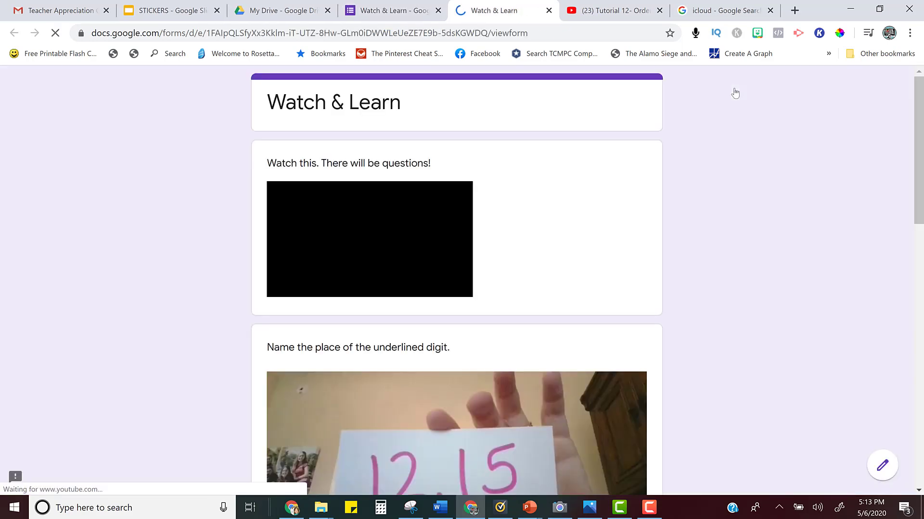
click(369, 239)
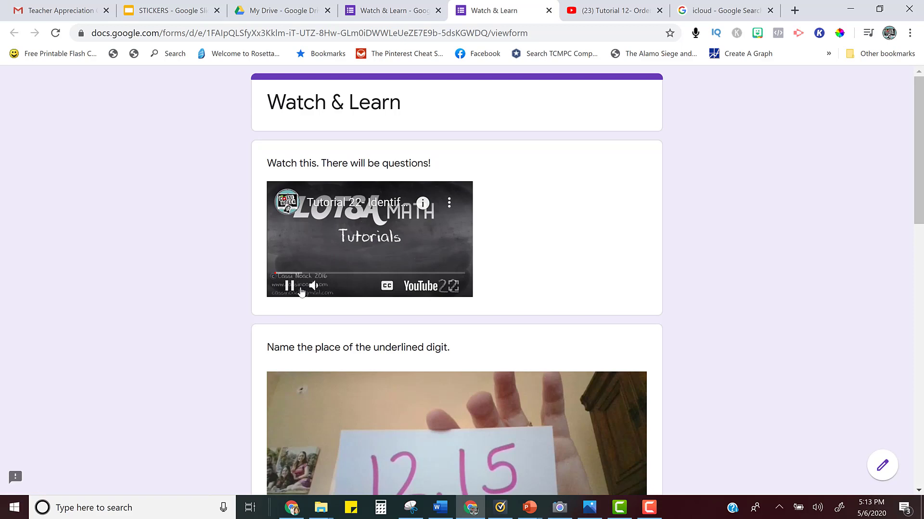
click(289, 289)
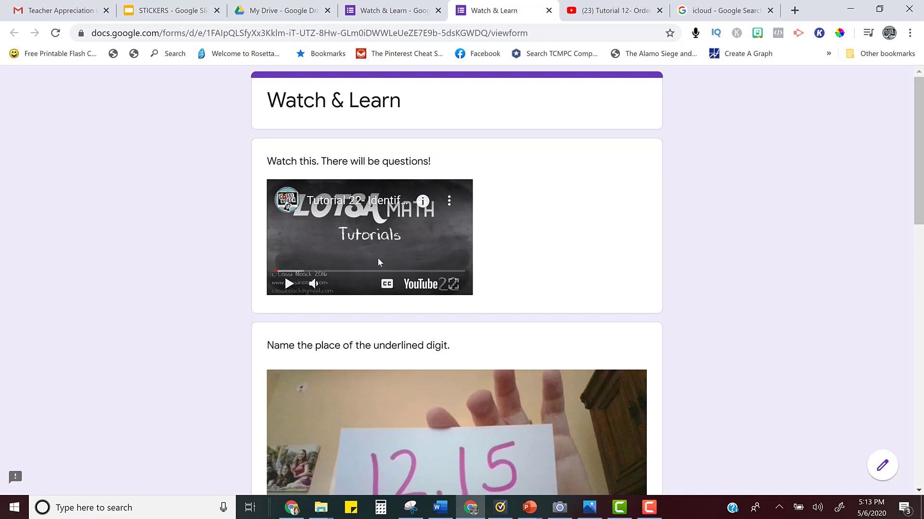
scroll(434, 339, down, 3)
scroll(435, 371, down, 1)
scroll(437, 367, down, 1)
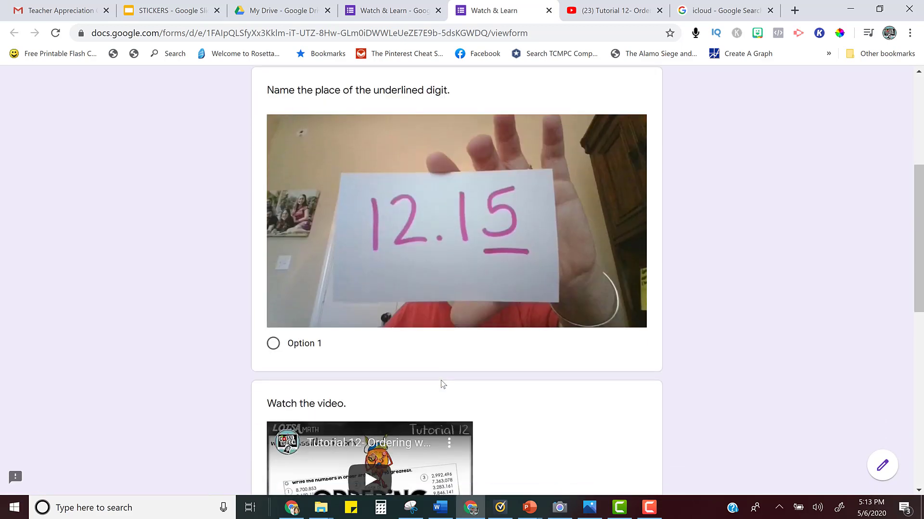
scroll(440, 383, up, 1)
scroll(441, 380, up, 4)
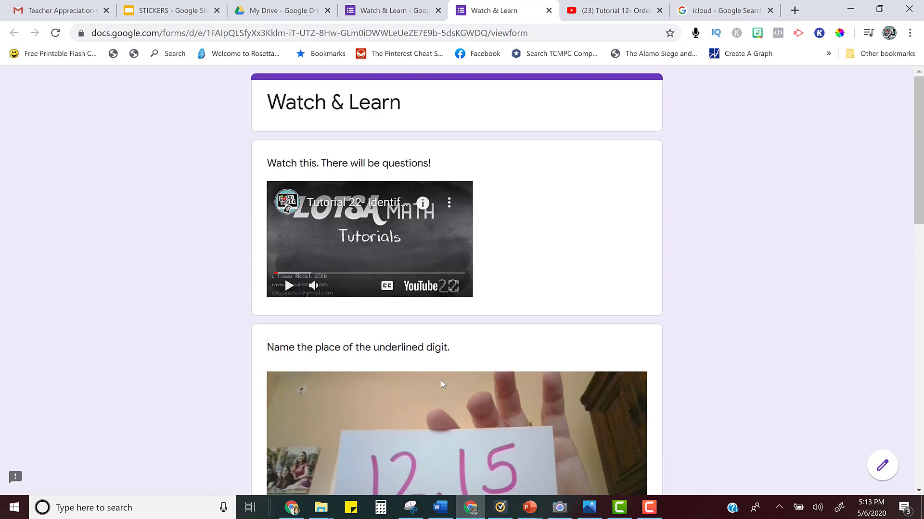